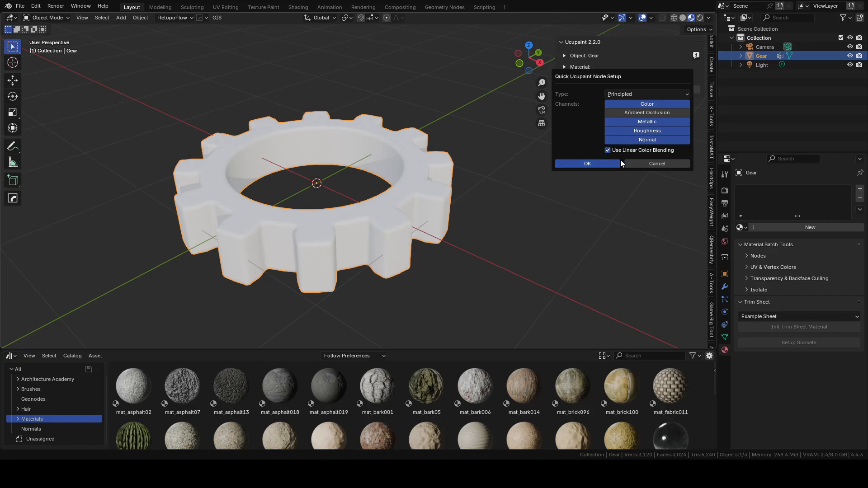
Step: Create a Principled Ucupaint setup with Color, Metallic, Roughness and Normal channels, and open the mat_plastic009 images as a UVMap layer
click(586, 164)
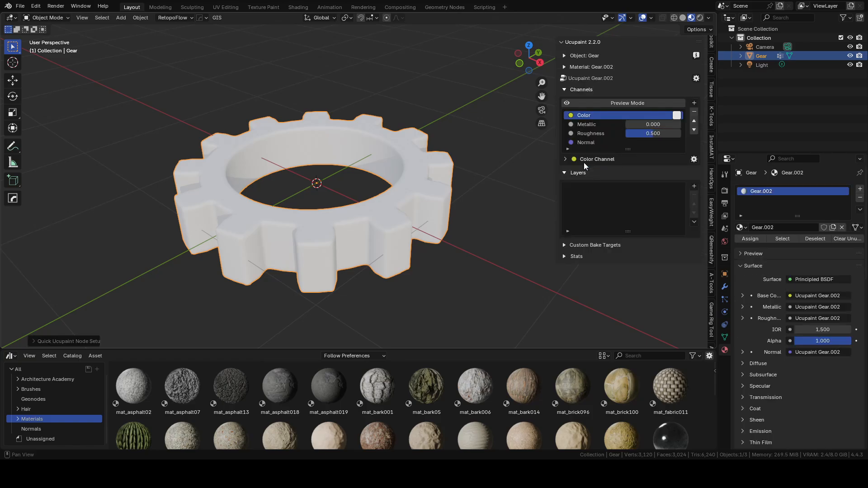
click(694, 186)
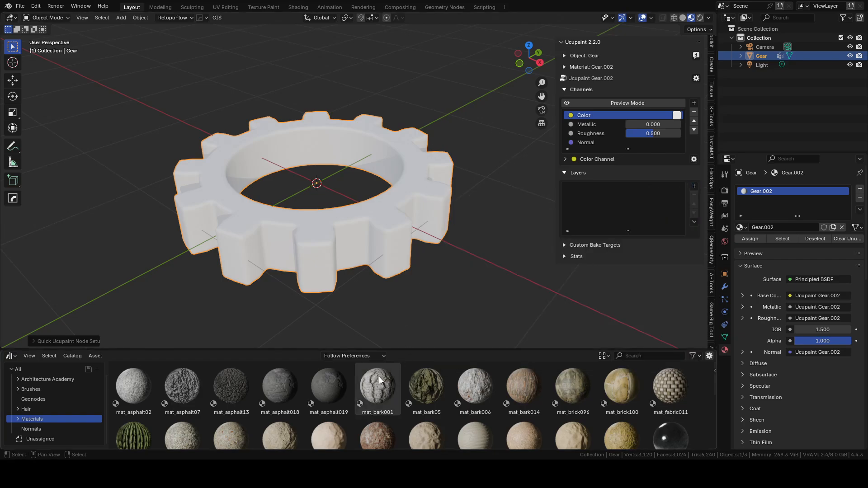
scroll(384, 394, down, 5)
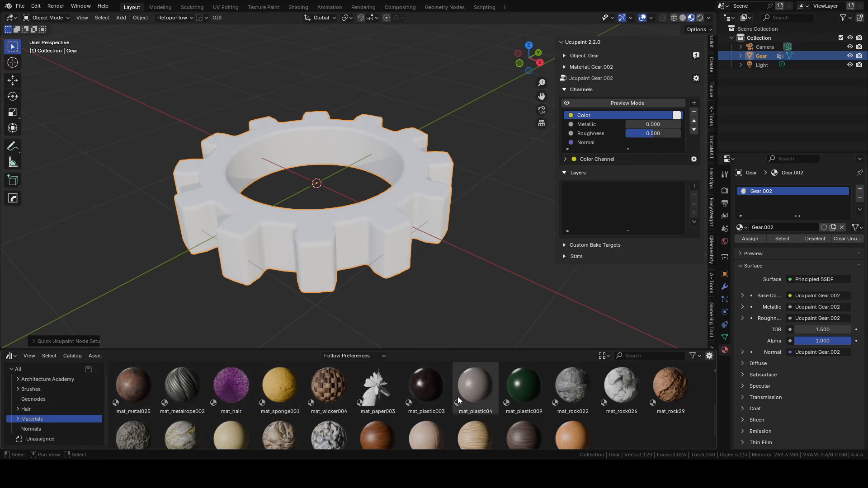
right_click(520, 383)
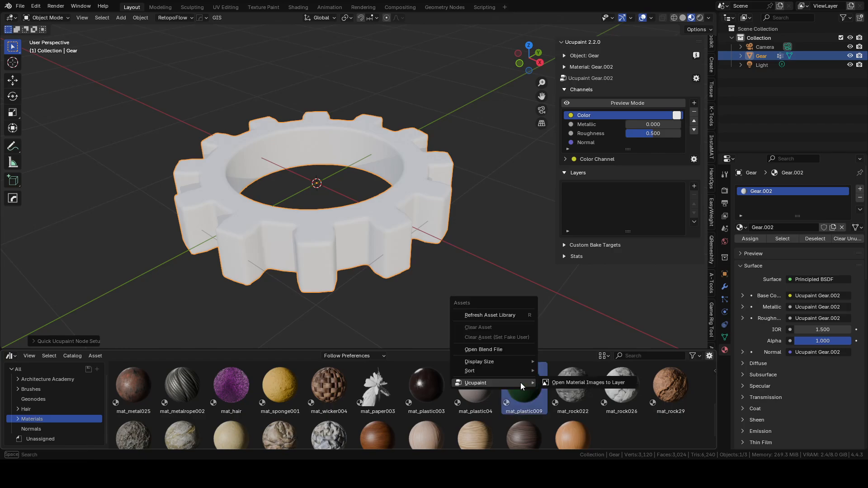
click(594, 383)
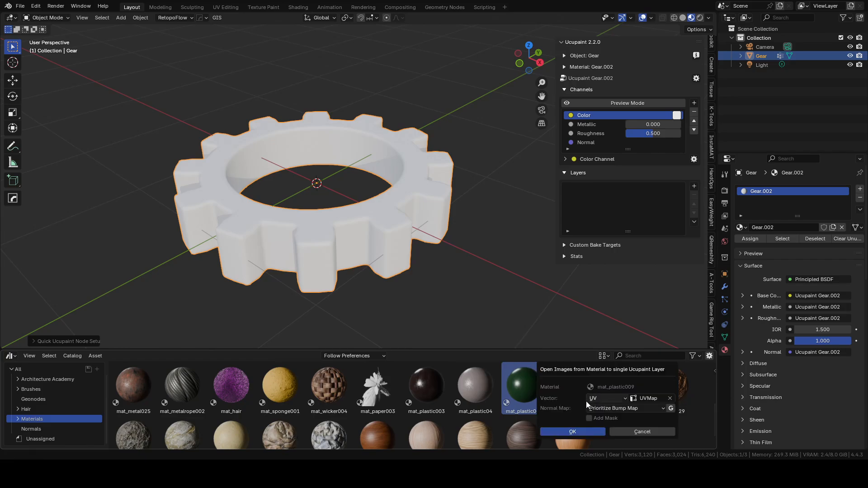
key(Return)
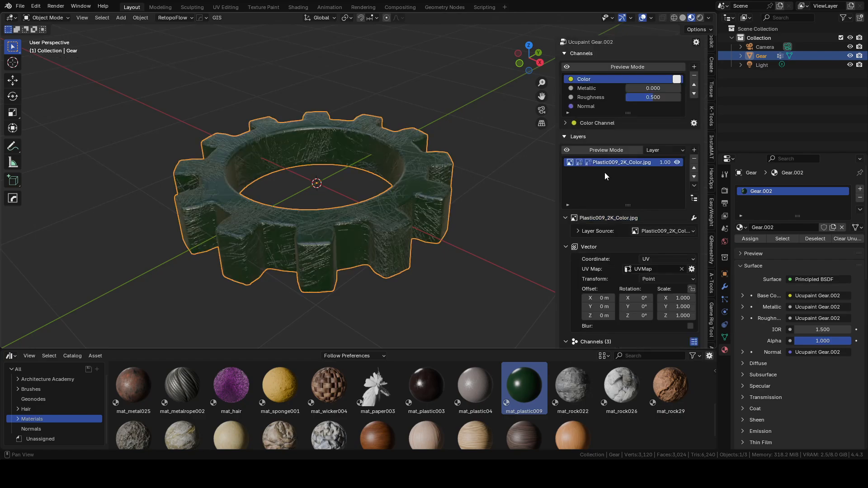
Step: Set the Plastic009 layer's texture scale to 2 on all three axes and expand its Roughness channel settings
scroll(605, 172, down, 4)
drag(675, 263, 676, 279)
text(2)
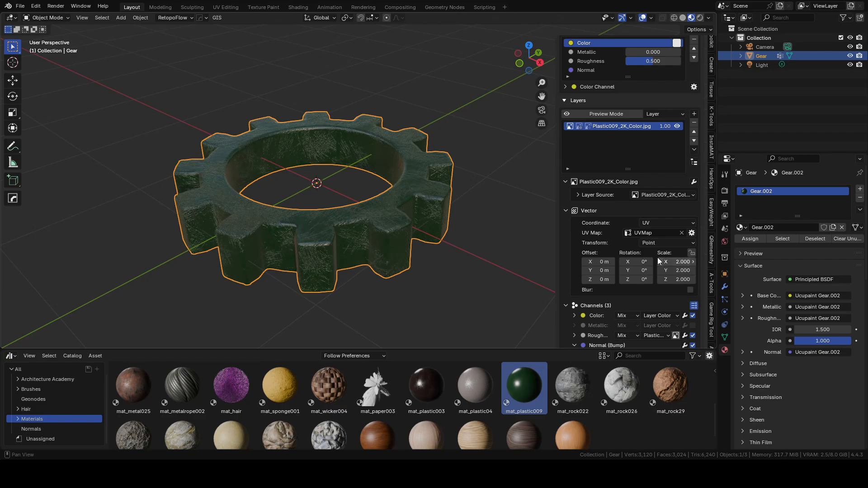
key(Return)
scroll(582, 283, down, 2)
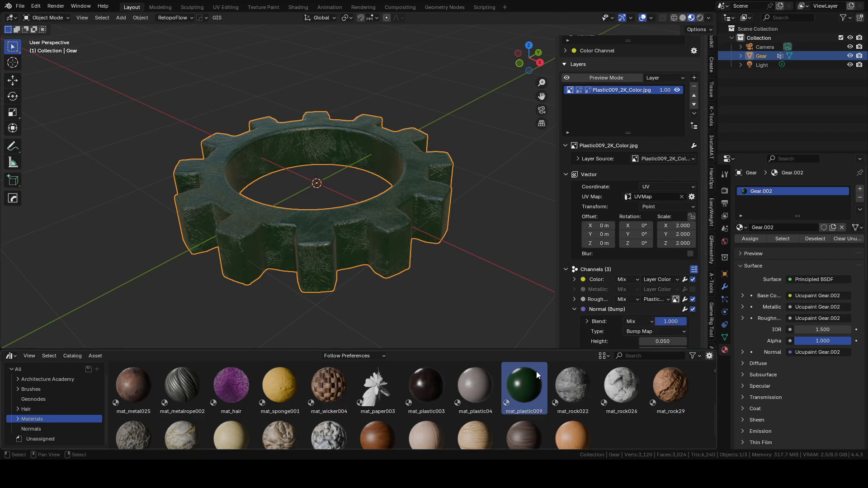
click(574, 299)
scroll(569, 311, down, 2)
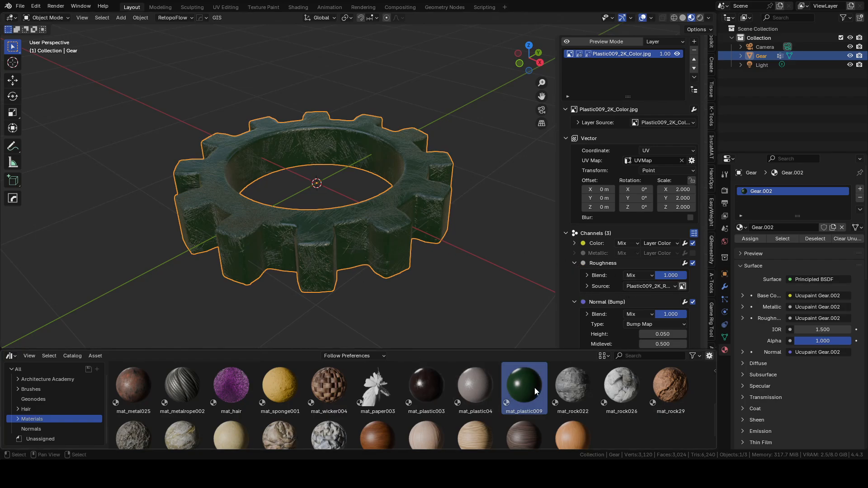
scroll(582, 272, up, 1)
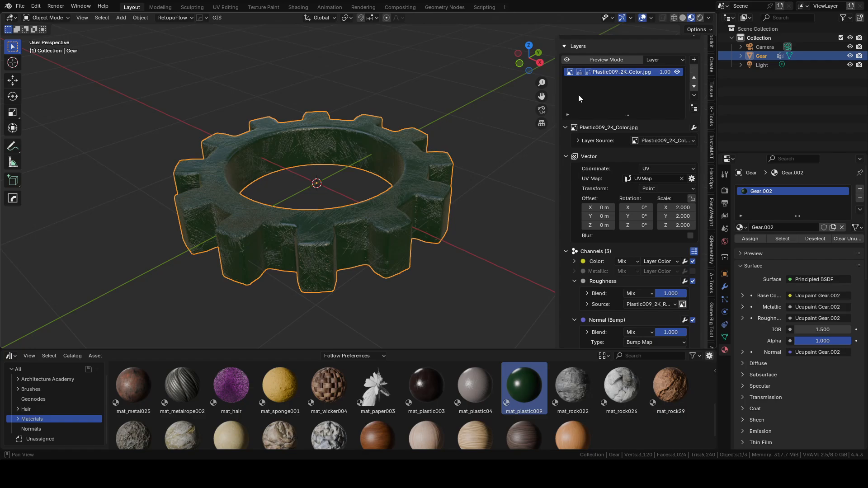
scroll(571, 196, up, 1)
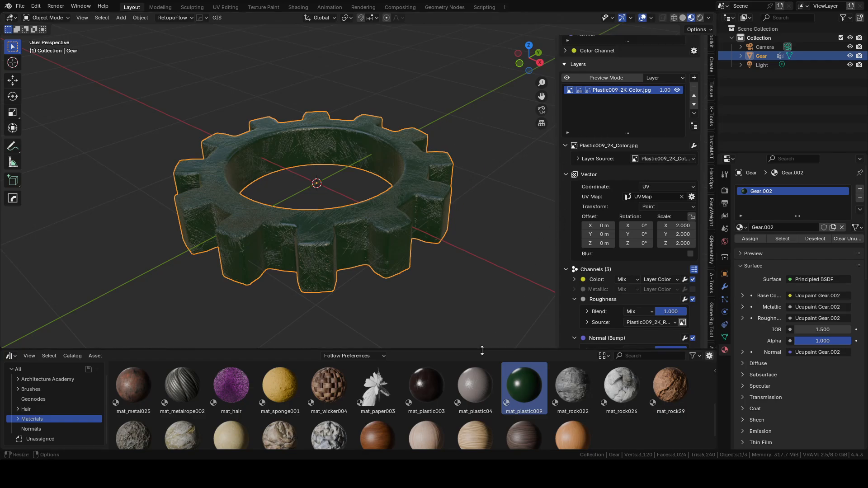
Step: Open the mat_metal025 asset's images as a new layer using UVMap and Prioritize Bump Map
right_click(138, 385)
mouse_move(139, 385)
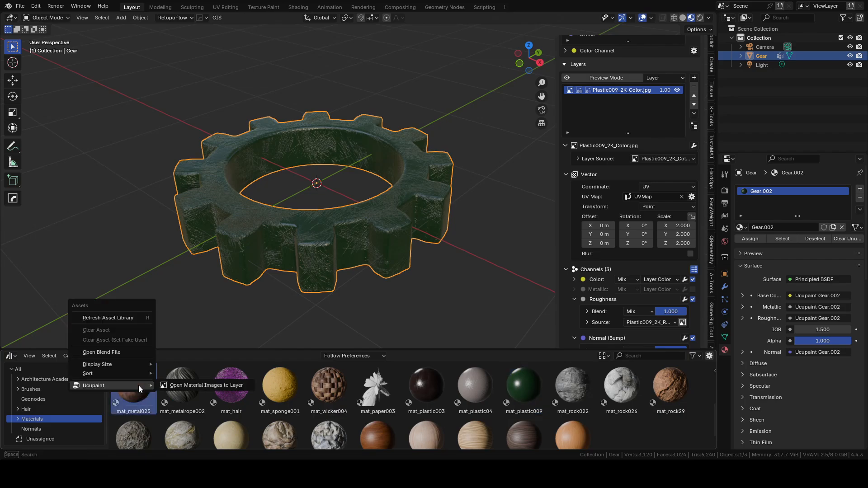
click(197, 387)
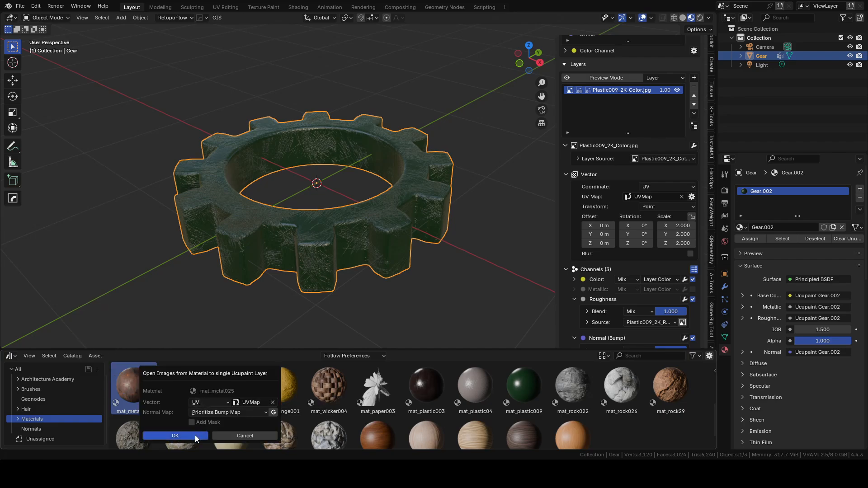
key(Return)
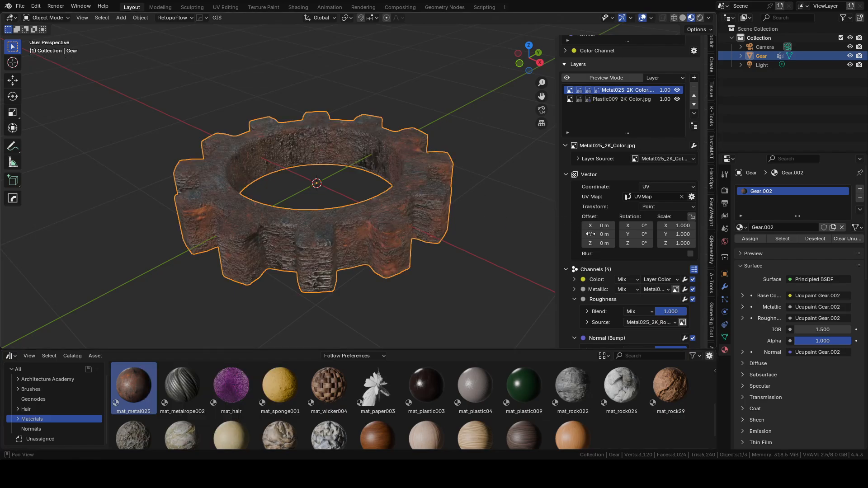
Step: Set the Metal025 layer's texture scale to 2 on the X, Y and Z axes
click(677, 227)
text(2)
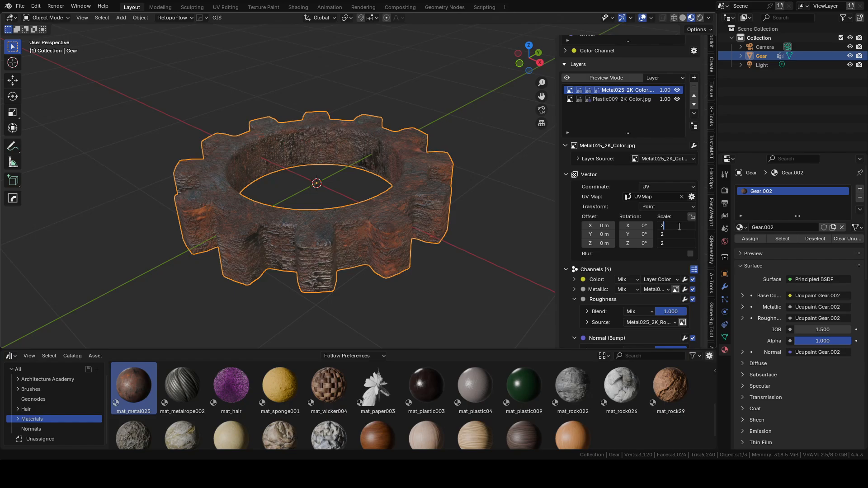
key(Return)
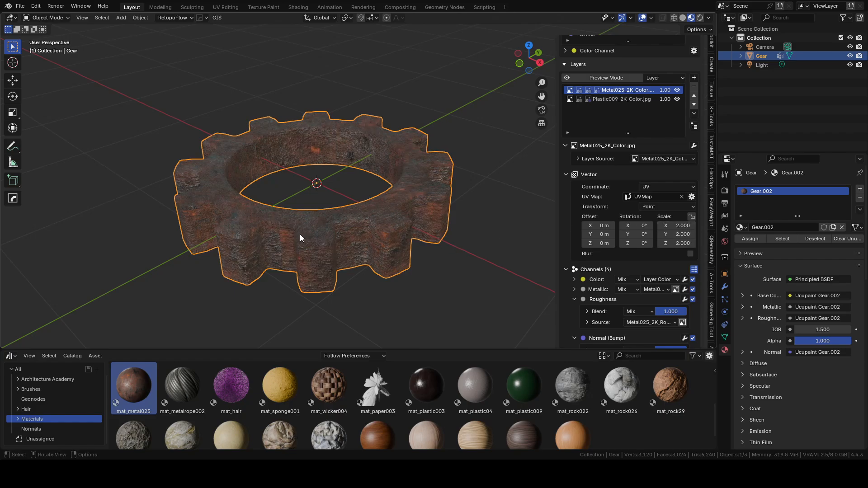
Step: Bake a Bevel Grayscale mask for the Metal025 layer with bevel radius 0.05 and 1024 resolution
scroll(568, 221, down, 2)
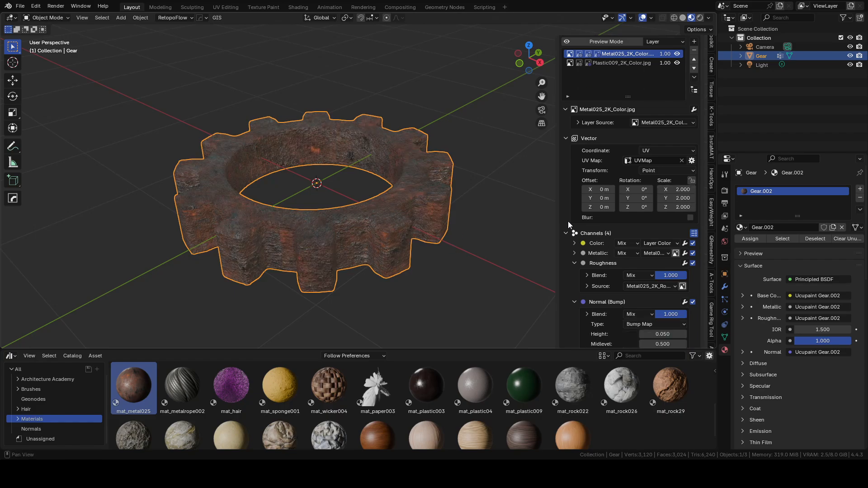
scroll(566, 237, down, 3)
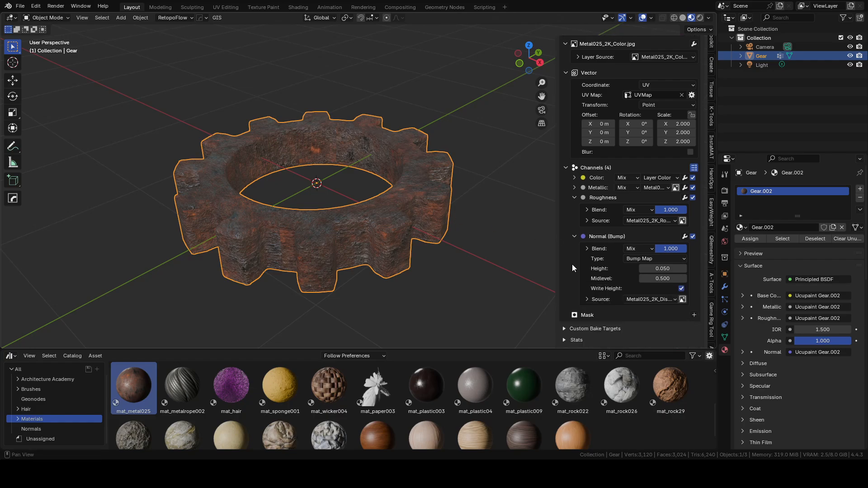
click(694, 315)
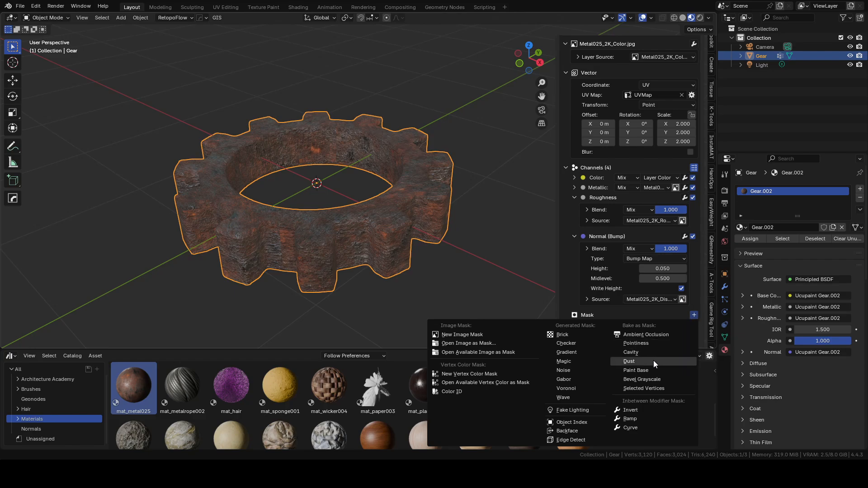
click(657, 378)
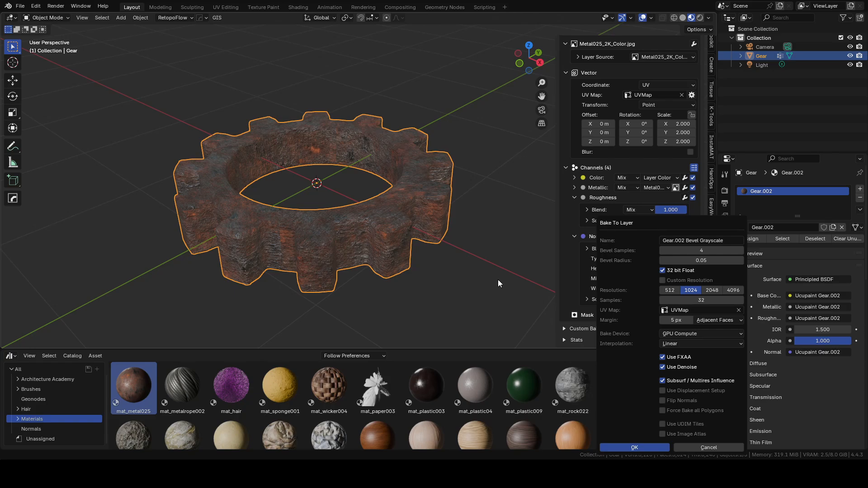
key(Return)
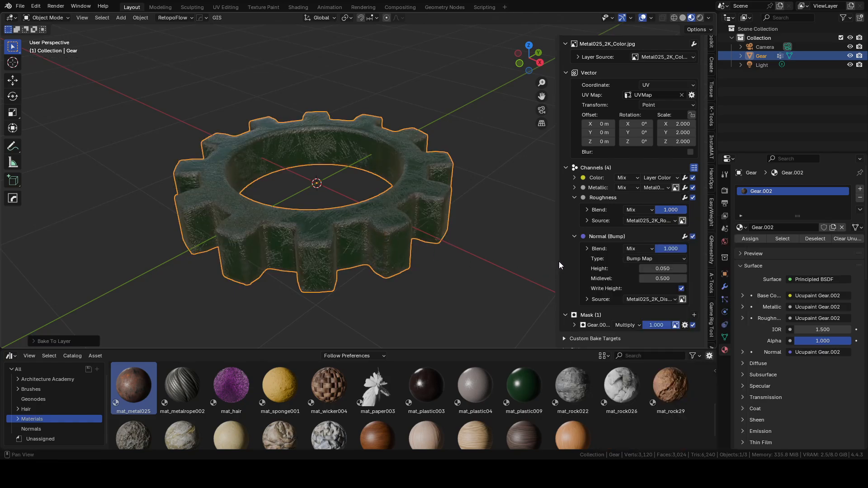
Step: Expand the Bevel Grayscale mask's settings and add a Ramp modifier to it
scroll(563, 269, down, 1)
click(574, 316)
scroll(569, 270, down, 3)
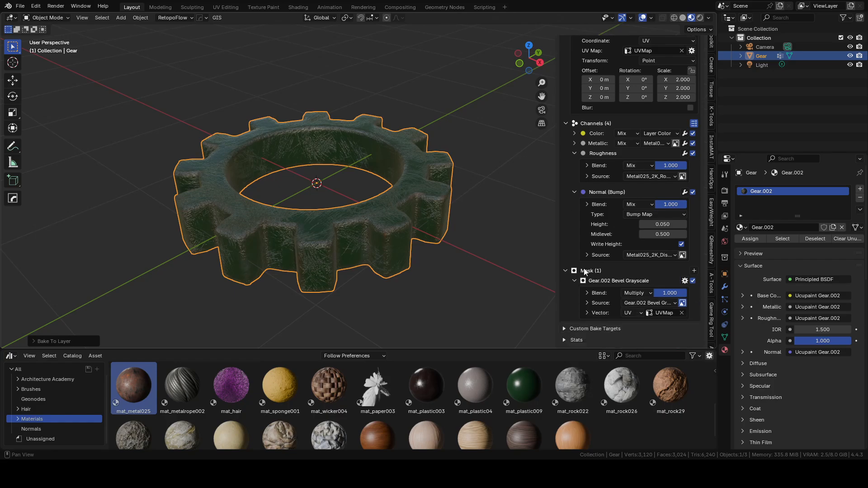
click(685, 281)
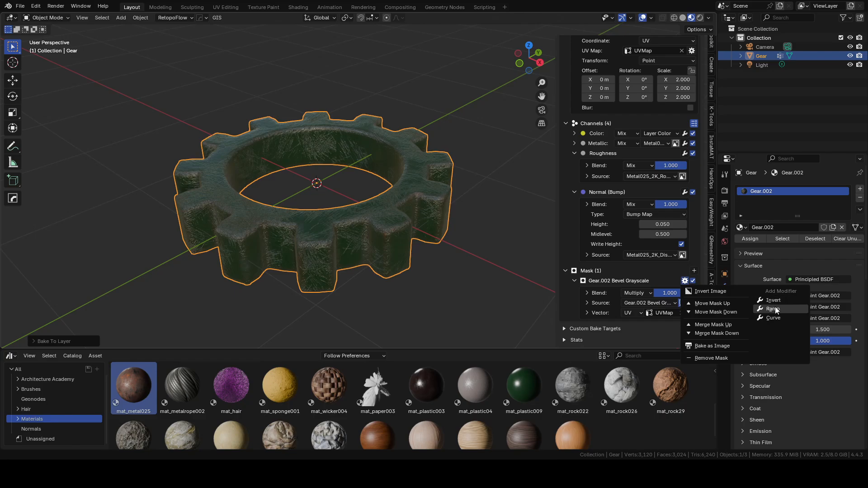
click(774, 309)
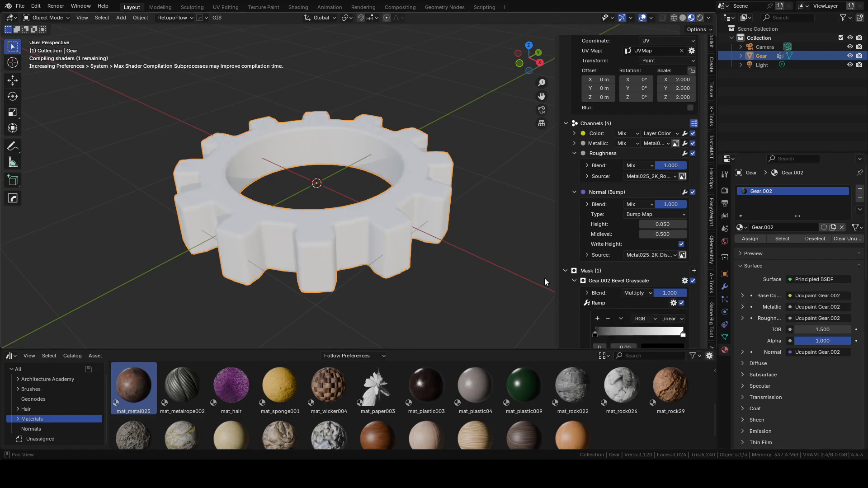
Step: Tighten the Bevel Grayscale mask's ramp by moving the black stop to about 0.05 and the white stop to about 0.14
middle_drag(381, 258, 384, 249)
scroll(384, 248, up, 2)
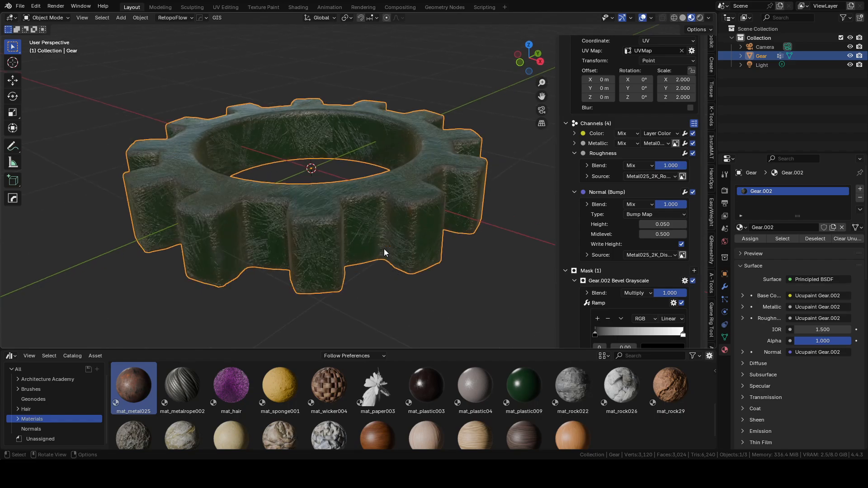
click(686, 281)
click(685, 280)
drag(682, 333, 655, 334)
mouse_move(595, 334)
mouse_down()
mouse_move(608, 334)
mouse_move(599, 334)
mouse_up()
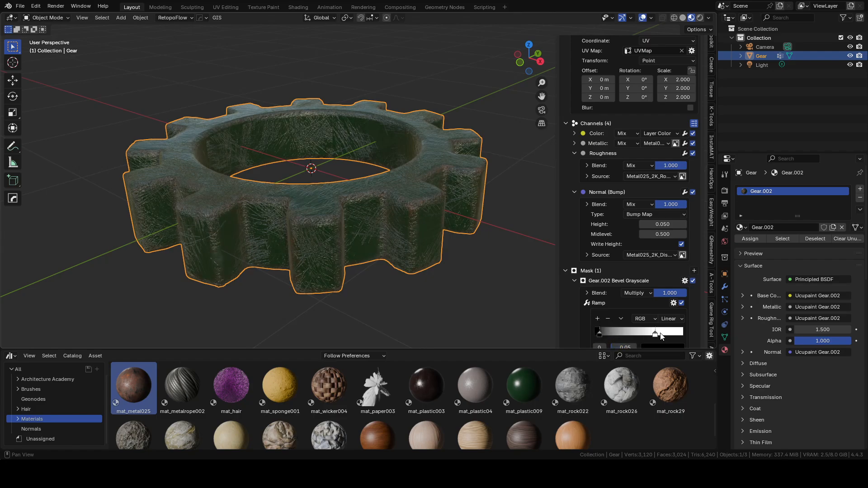
drag(656, 334, 607, 337)
mouse_move(400, 270)
middle_down()
mouse_move(388, 286)
mouse_move(395, 270)
middle_up()
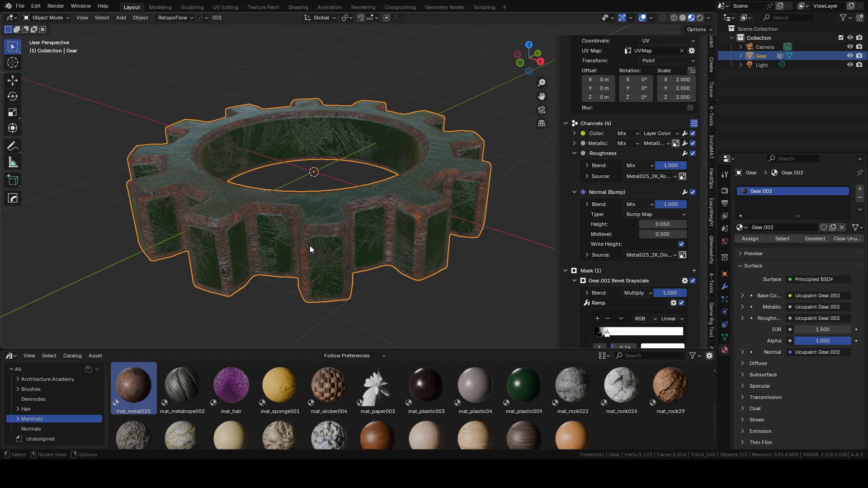
scroll(392, 269, up, 3)
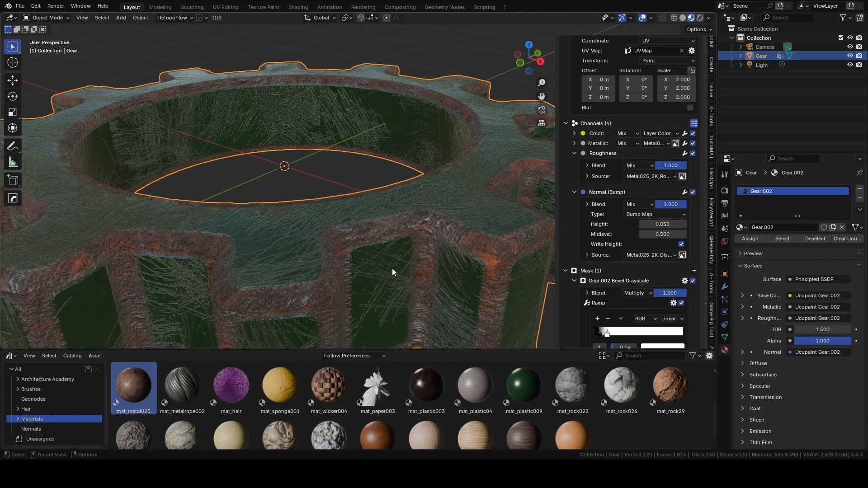
scroll(385, 253, down, 4)
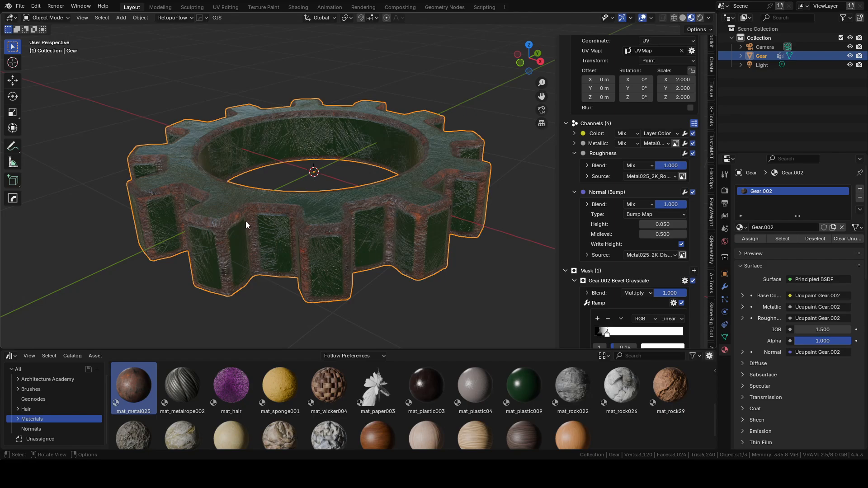
Step: Bake a Cavity mask for the Metal025 layer at 1024 resolution with 1 sample on UVMap
scroll(572, 298, down, 3)
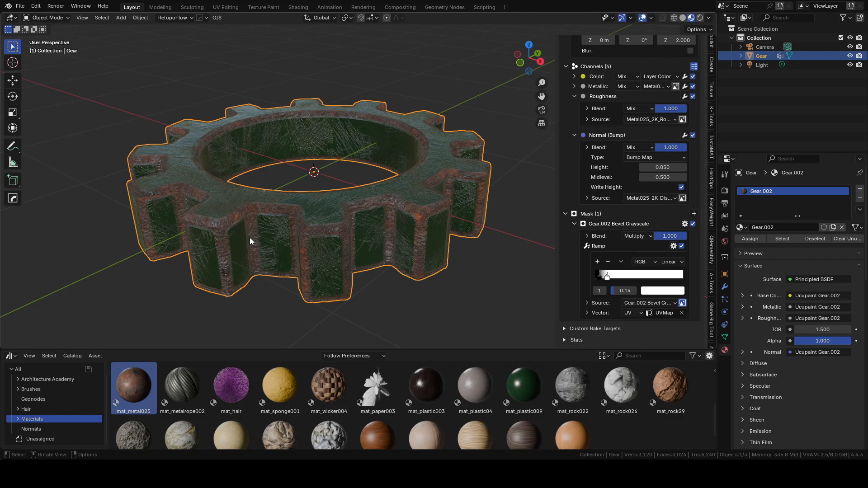
click(694, 214)
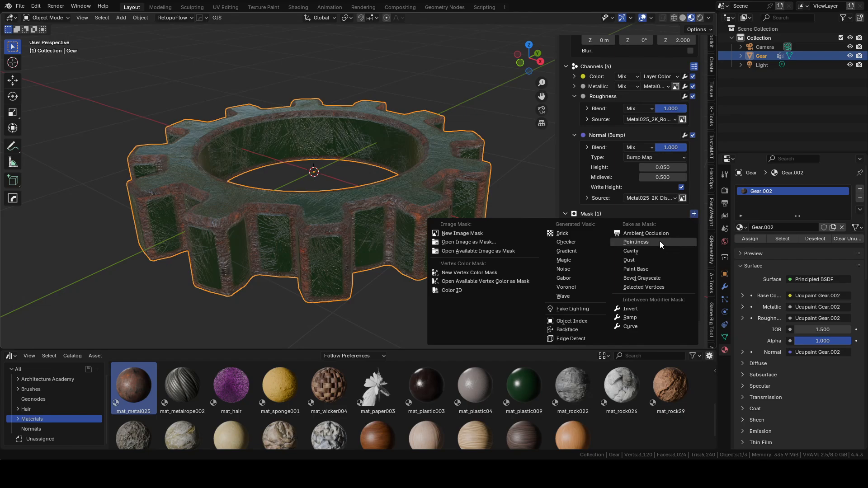
click(651, 251)
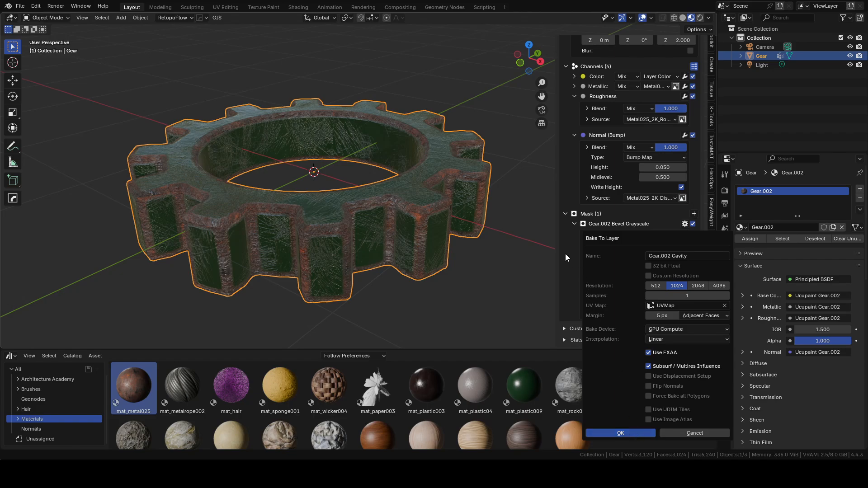
key(Return)
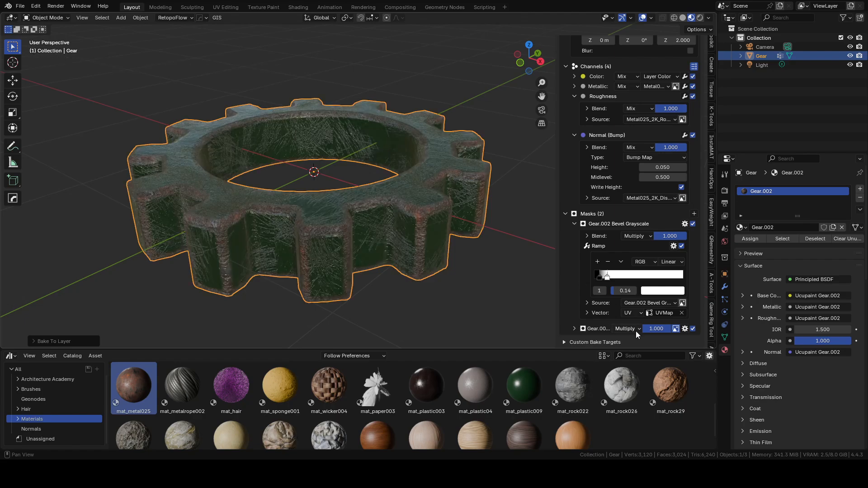
Step: Add a Ramp modifier to the Cavity mask and tighten it, moving the black stop to about 0.28 and the white stop to about 0.89
click(575, 329)
scroll(564, 277, down, 3)
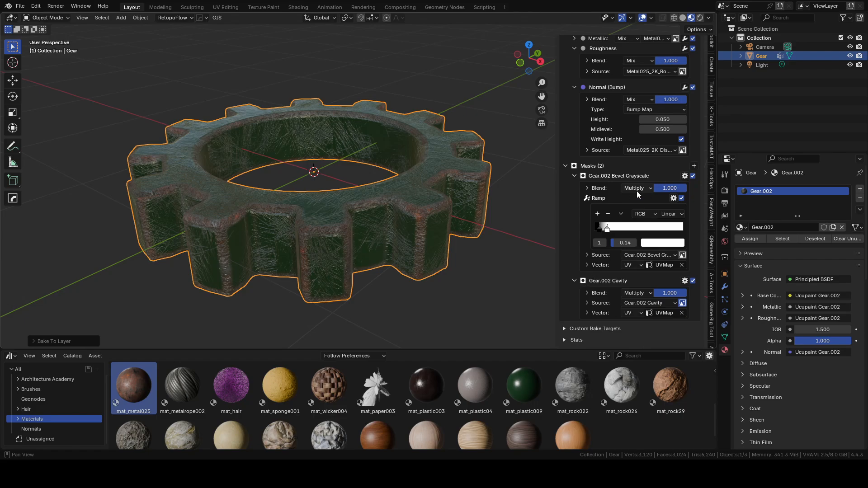
click(685, 282)
click(685, 281)
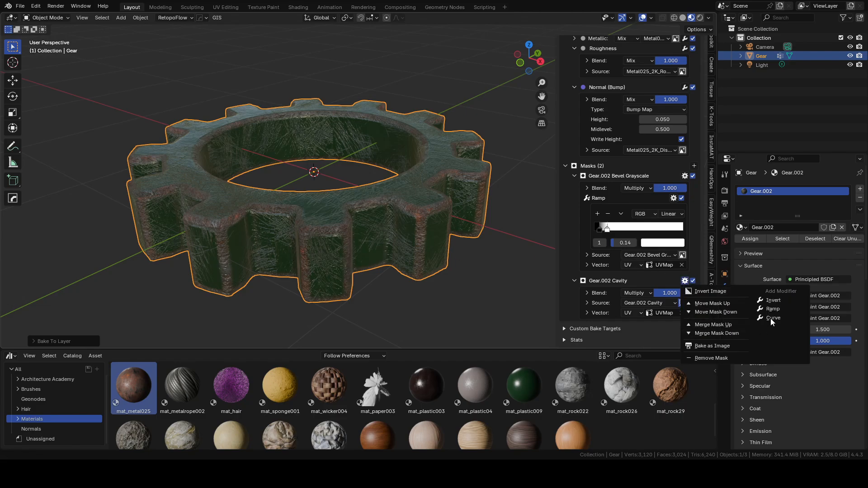
click(773, 309)
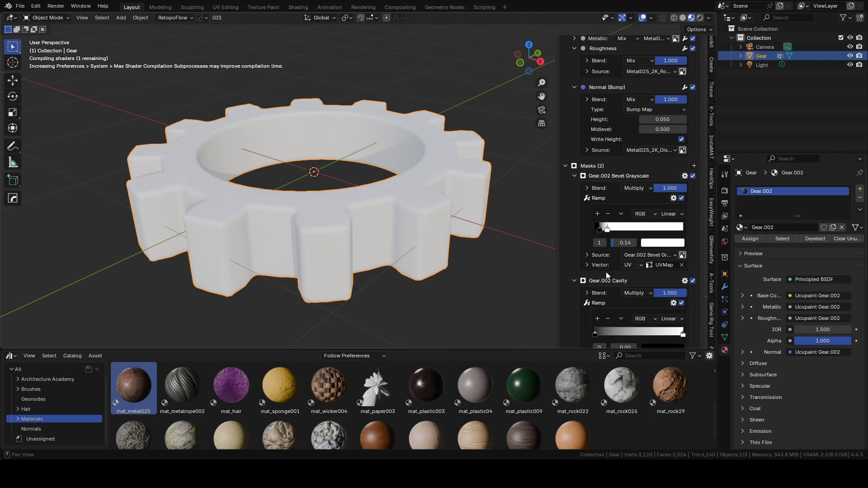
mouse_move(683, 335)
mouse_down()
mouse_move(596, 335)
mouse_move(673, 334)
mouse_up()
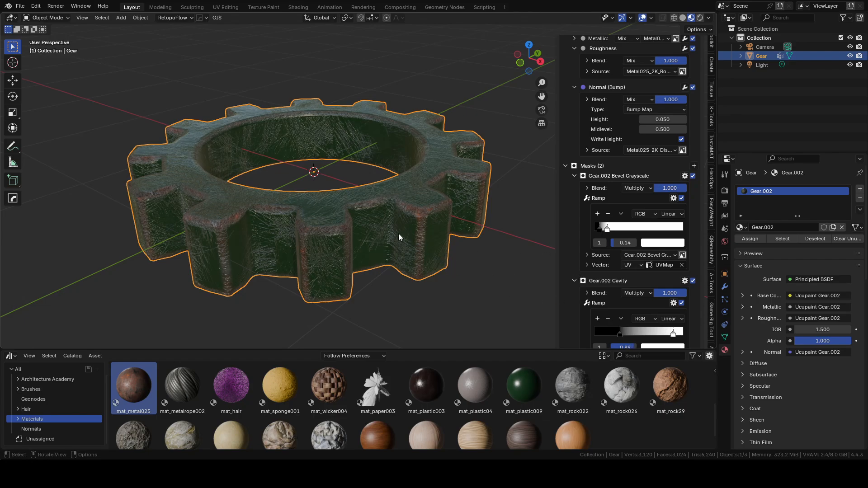
Step: Review the available mask types for the Metal025 layer, then collapse its Masks and Channels sections
click(694, 166)
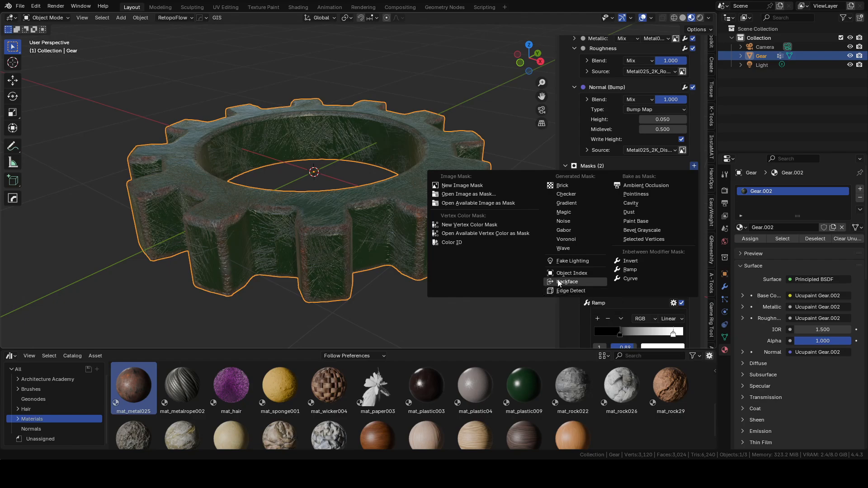
click(565, 165)
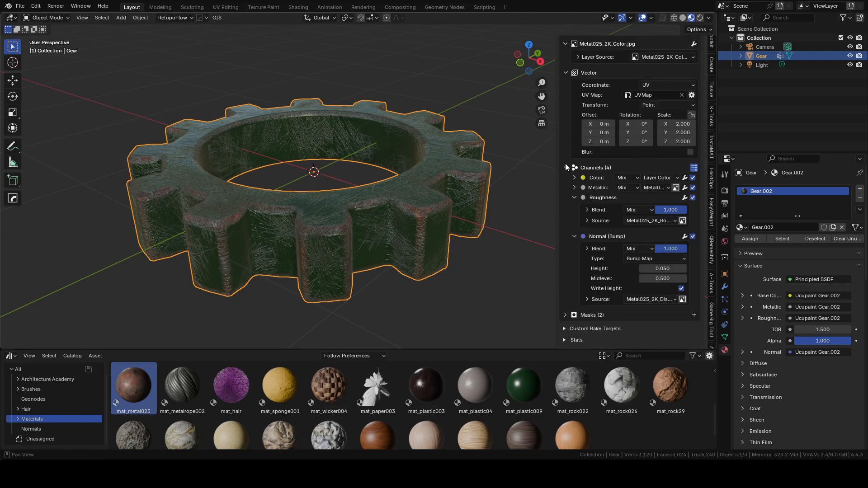
click(566, 167)
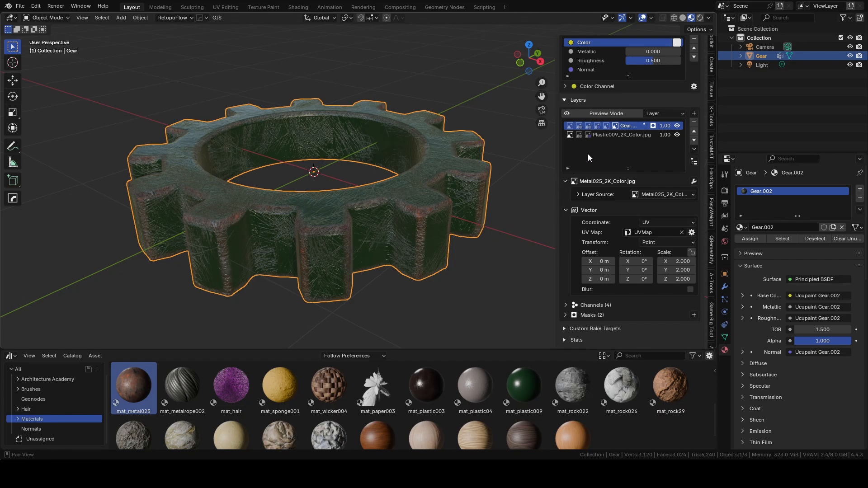
Step: Select the Plastic009 layer and add a Hue Saturation modifier to its Color channel
click(610, 135)
scroll(570, 226, down, 1)
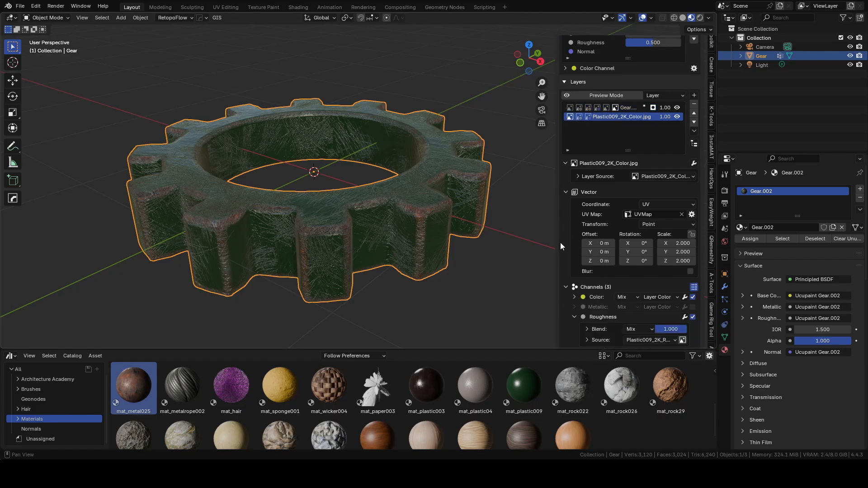
click(574, 297)
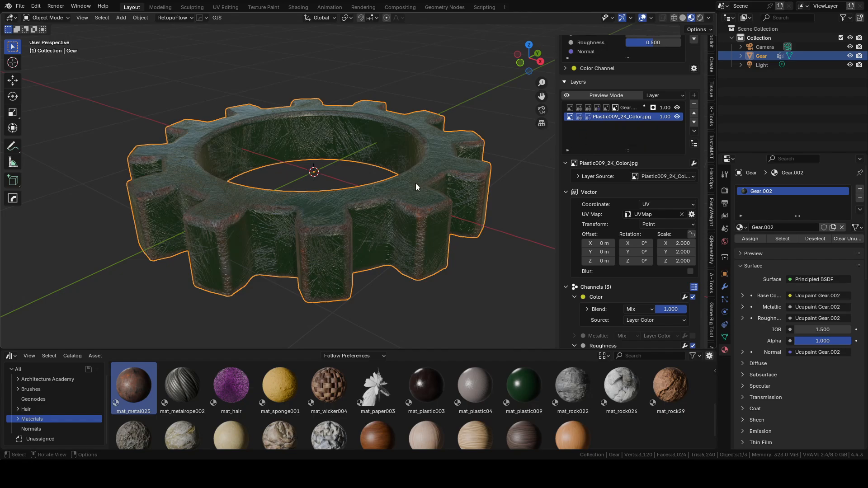
scroll(666, 292, down, 1)
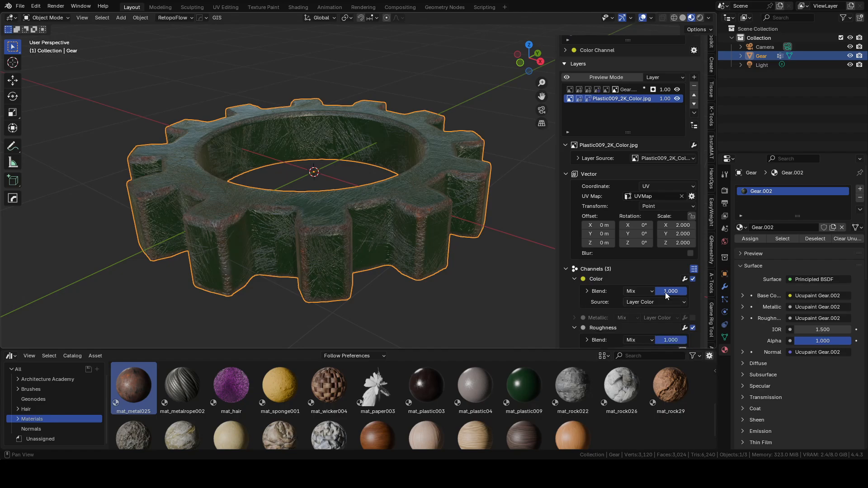
click(685, 280)
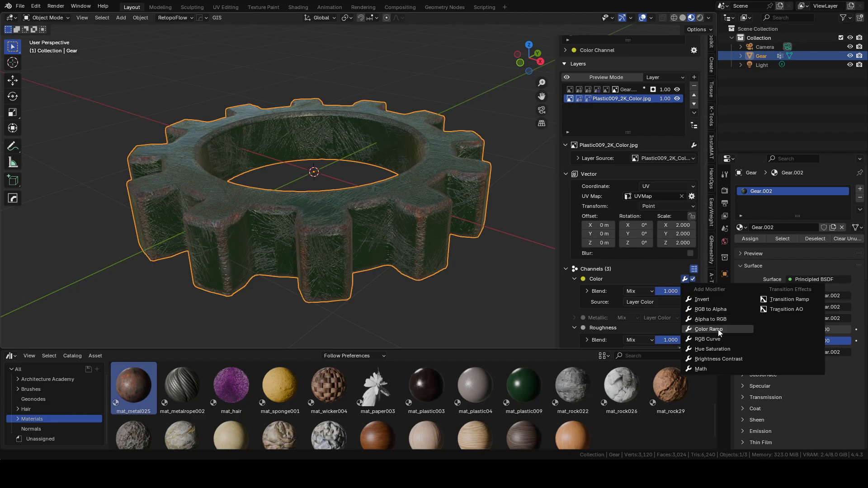
click(724, 350)
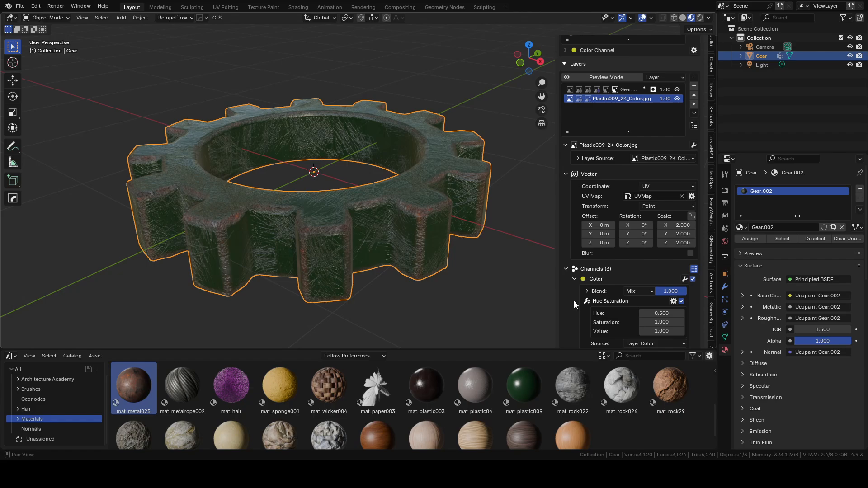
Step: Brighten the Plastic009 layer's green by setting Hue to 0.490, Saturation to 2.000 and Value to 2.000 in the Hue Saturation modifier
scroll(574, 300, down, 1)
mouse_move(654, 296)
mouse_down()
mouse_move(624, 296)
mouse_move(658, 299)
mouse_up()
double_click(661, 313)
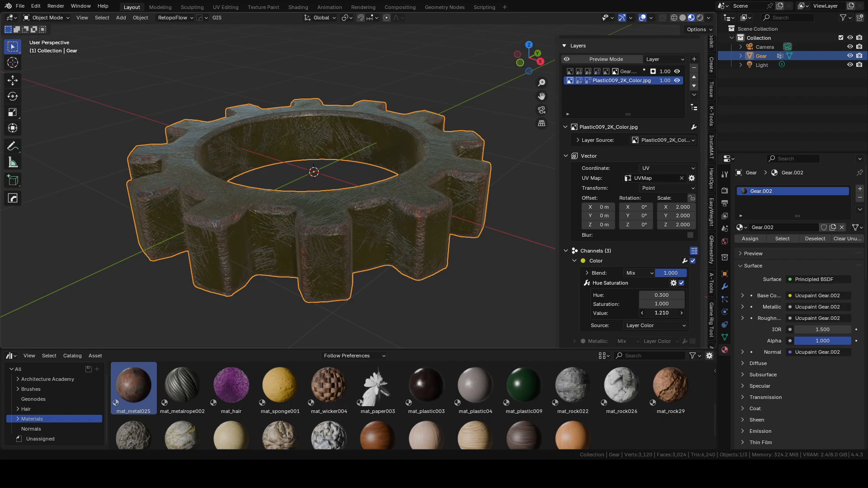
text(2)
key(Return)
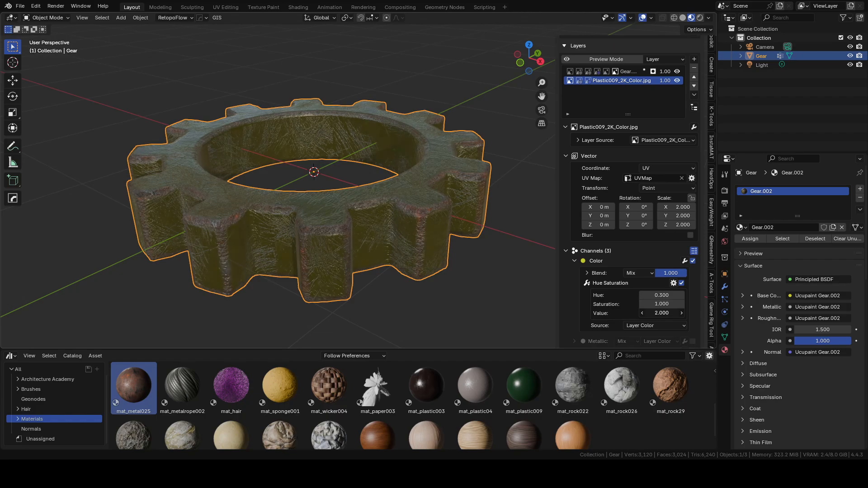
drag(662, 304, 746, 304)
drag(662, 295, 735, 295)
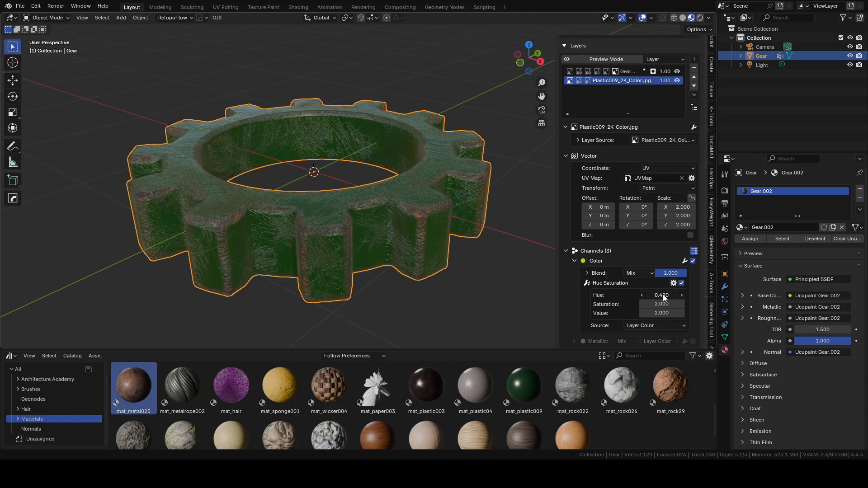
middle_drag(325, 266, 290, 285)
scroll(291, 299, down, 3)
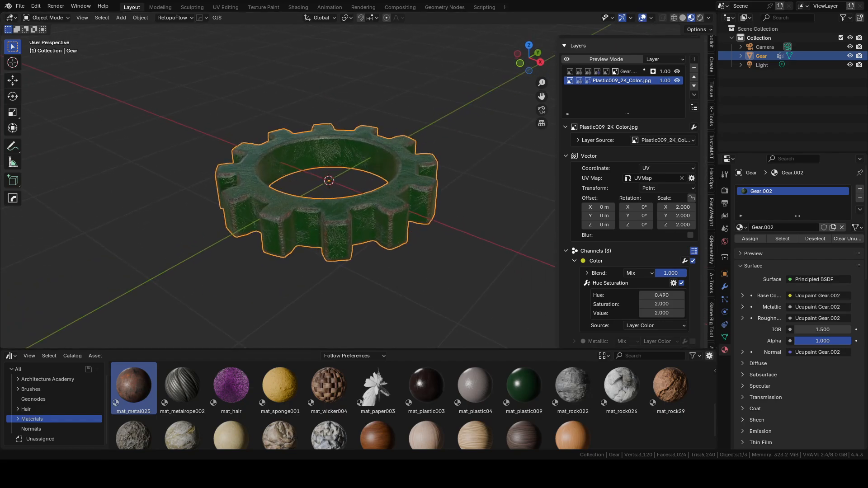